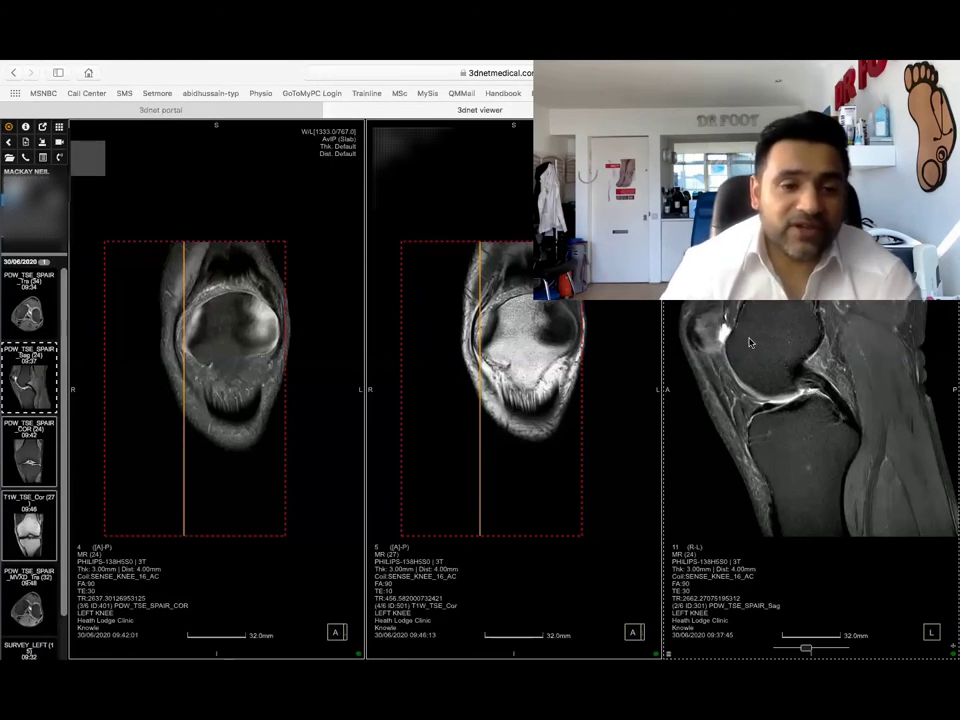
Make the left PDW SPAIR coronal viewport the active series in the three-pane knee layout.
click(211, 641)
Step the linked coronal series back to slices 3 and 4 and sync the sagittal view.
scroll(211, 641, up, 1)
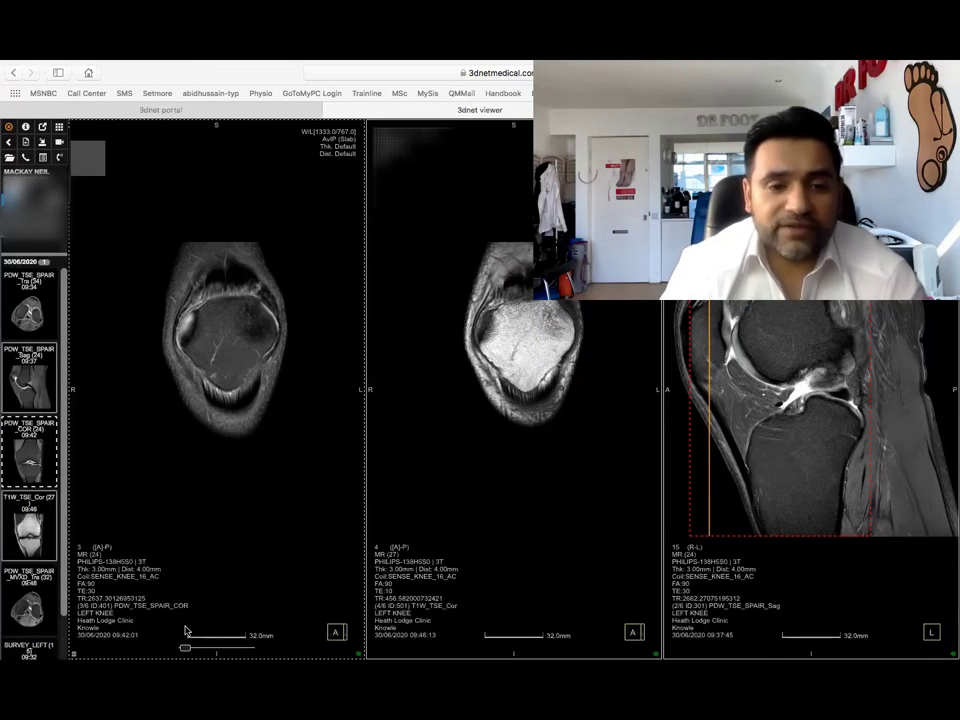
click(225, 378)
Advance the linked PDW SPAIR and T1W coronal series to slices 11 and 12 at the joint line.
scroll(228, 364, down, 1)
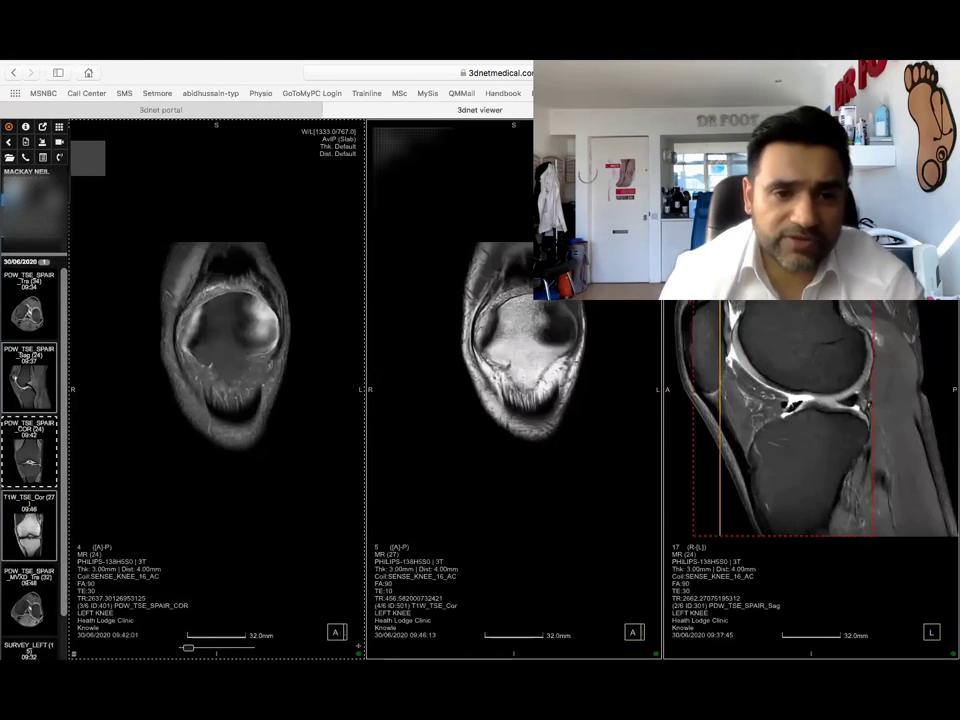
scroll(228, 362, up, 1)
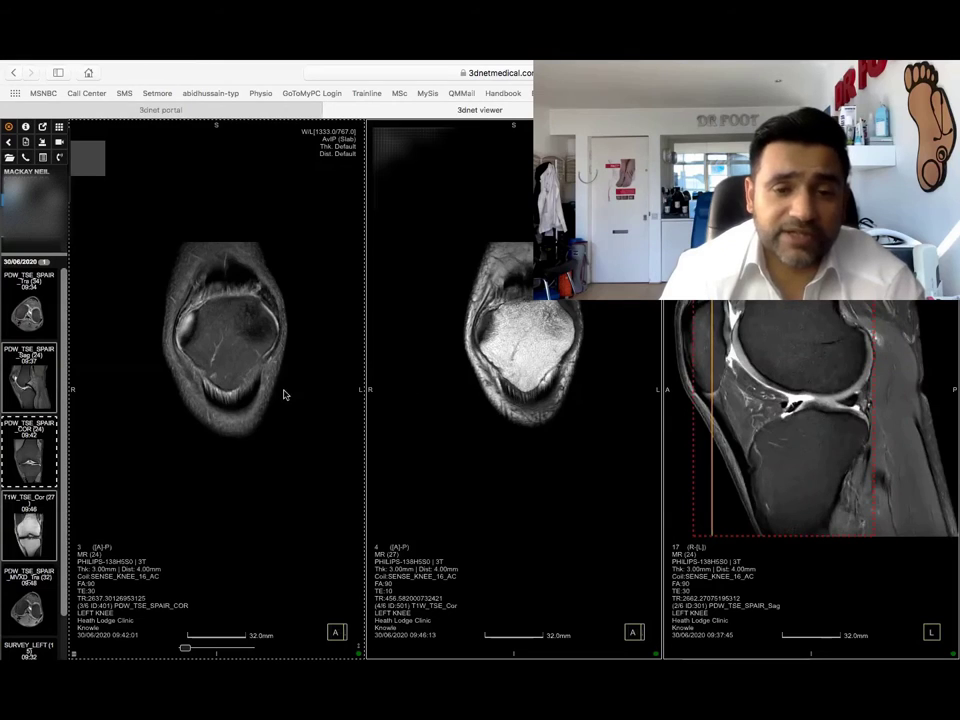
scroll(267, 390, down, 1)
scroll(267, 390, down, 4)
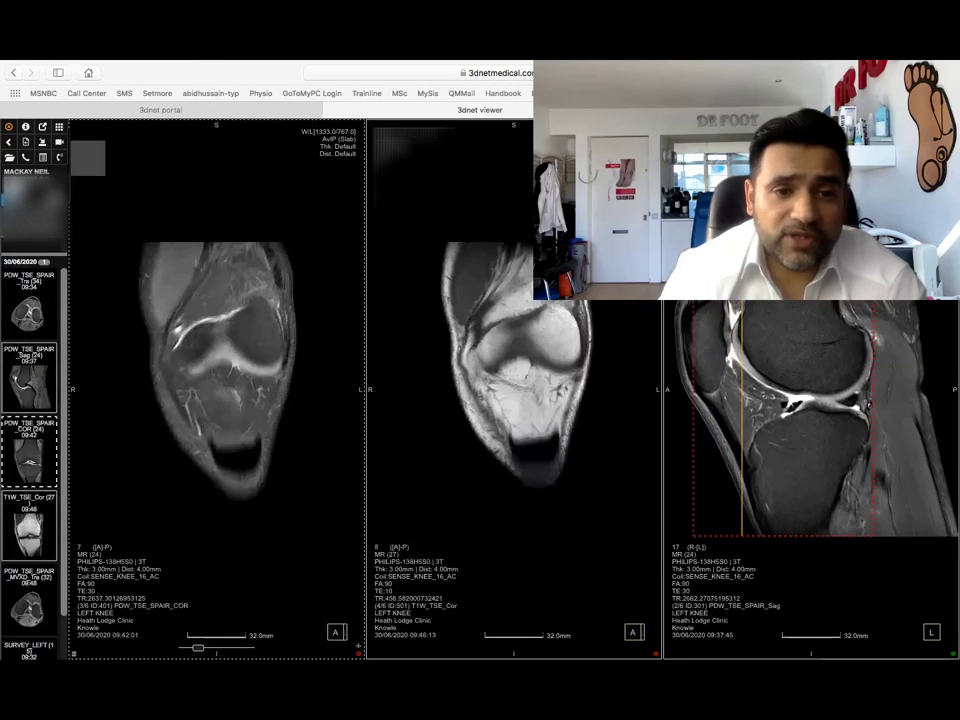
scroll(245, 305, down, 3)
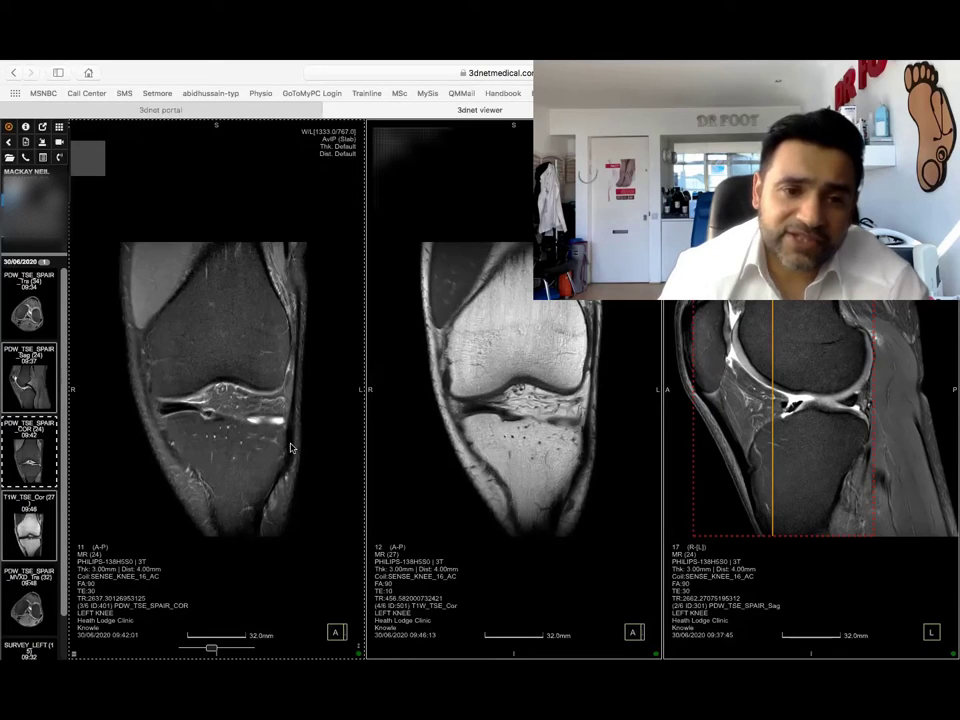
scroll(293, 446, down, 1)
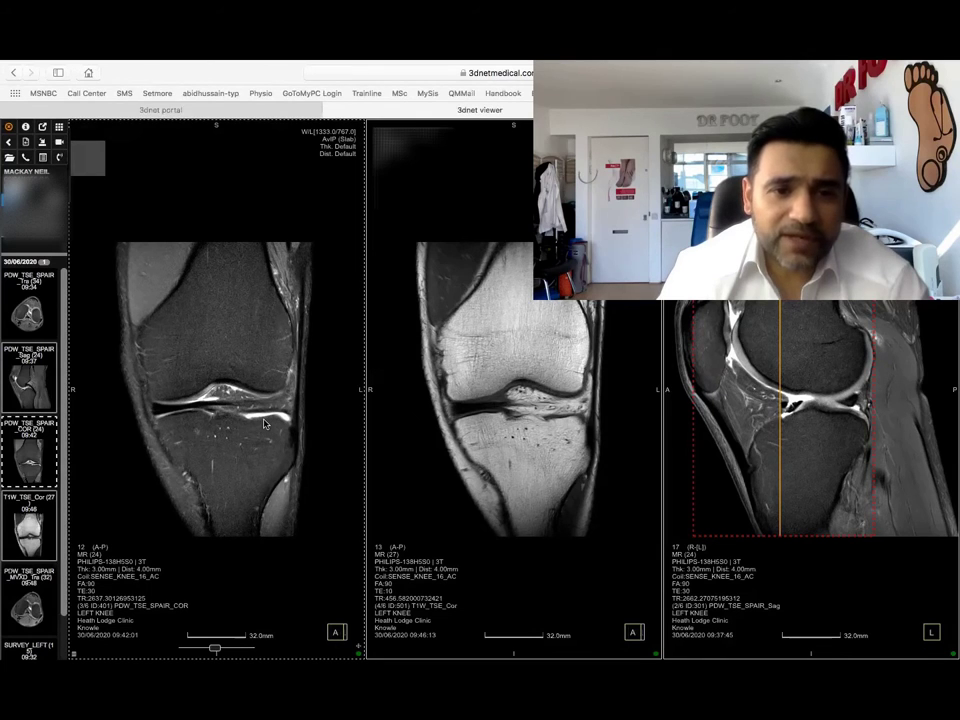
Move the coronal series to slices 15 and 16, showing the intercondylar notch.
scroll(145, 380, up, 2)
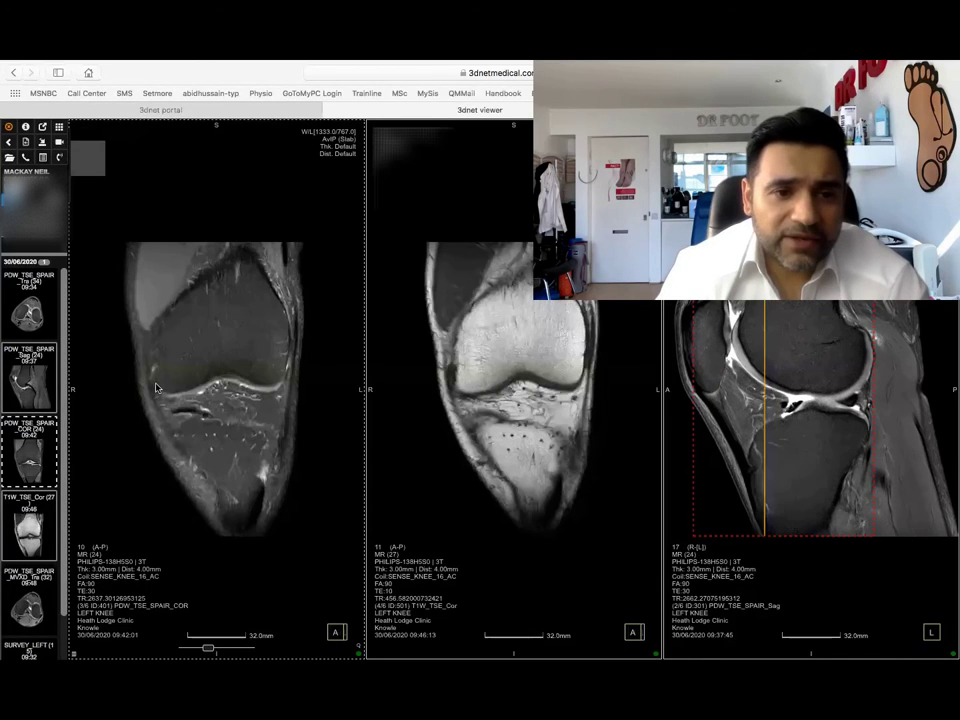
scroll(150, 380, down, 5)
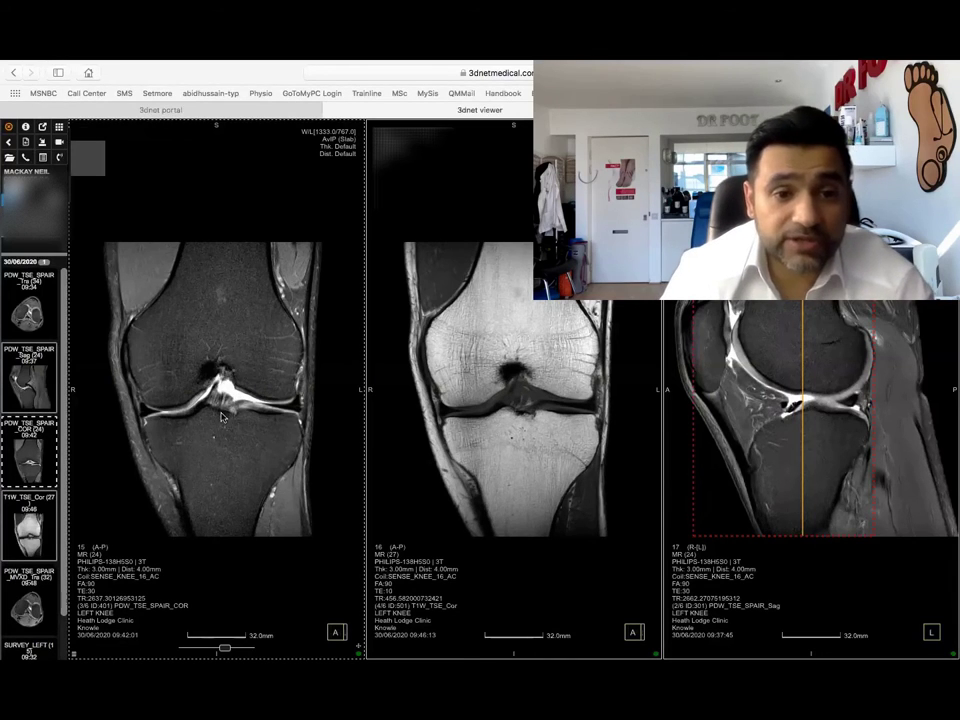
scroll(237, 397, down, 1)
Page the coronal series toward the back of the knee, settling at slices 24 and 26.
scroll(231, 402, down, 1)
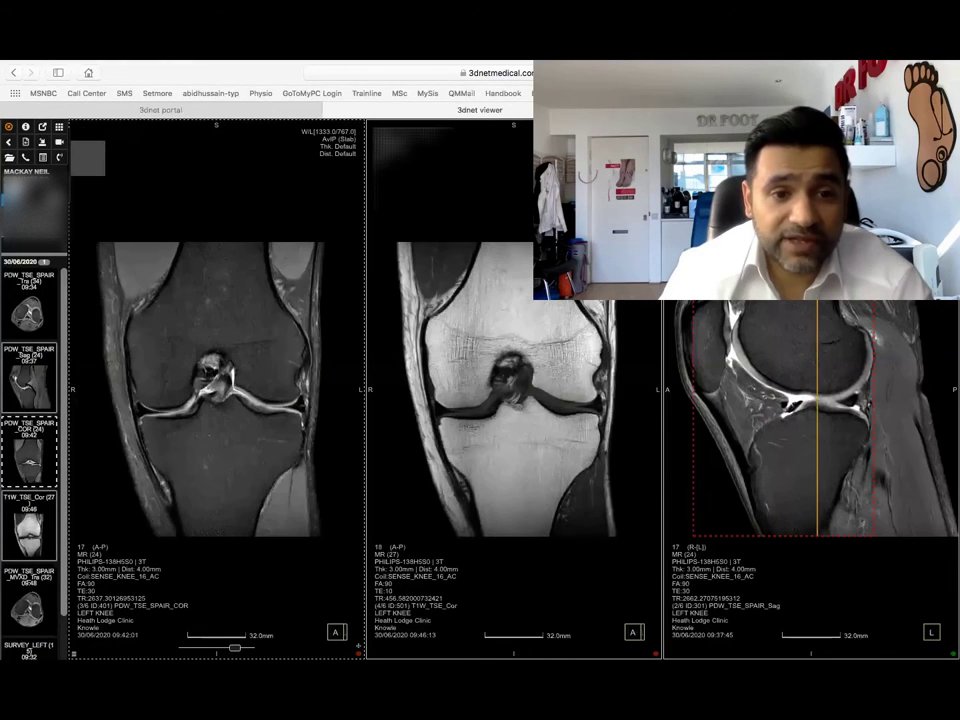
scroll(222, 411, down, 1)
scroll(221, 415, down, 1)
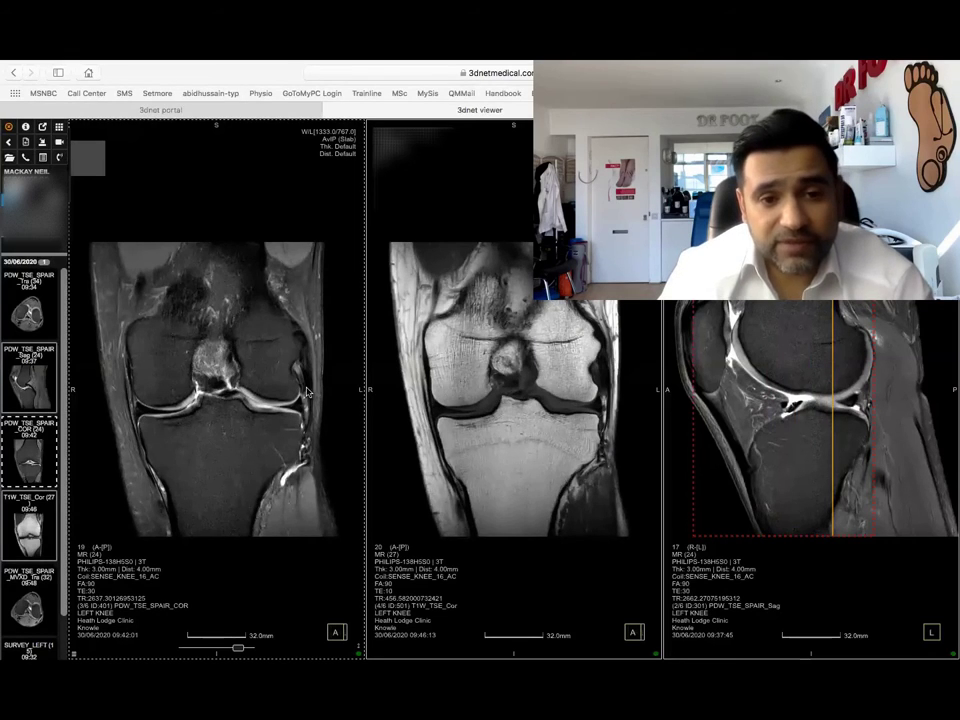
scroll(300, 390, down, 1)
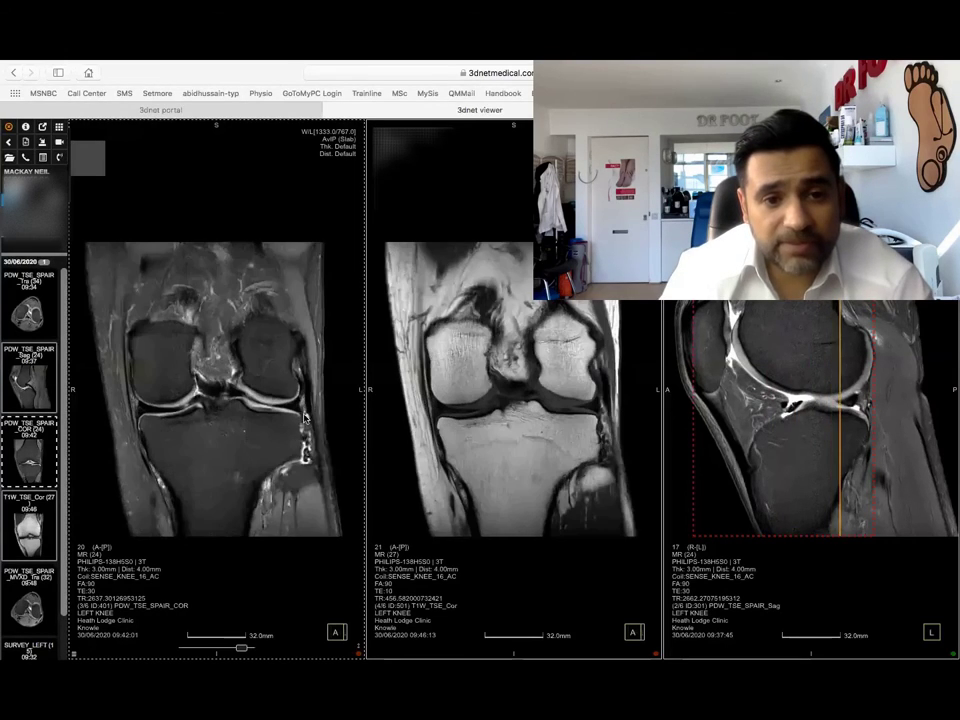
scroll(297, 344, down, 1)
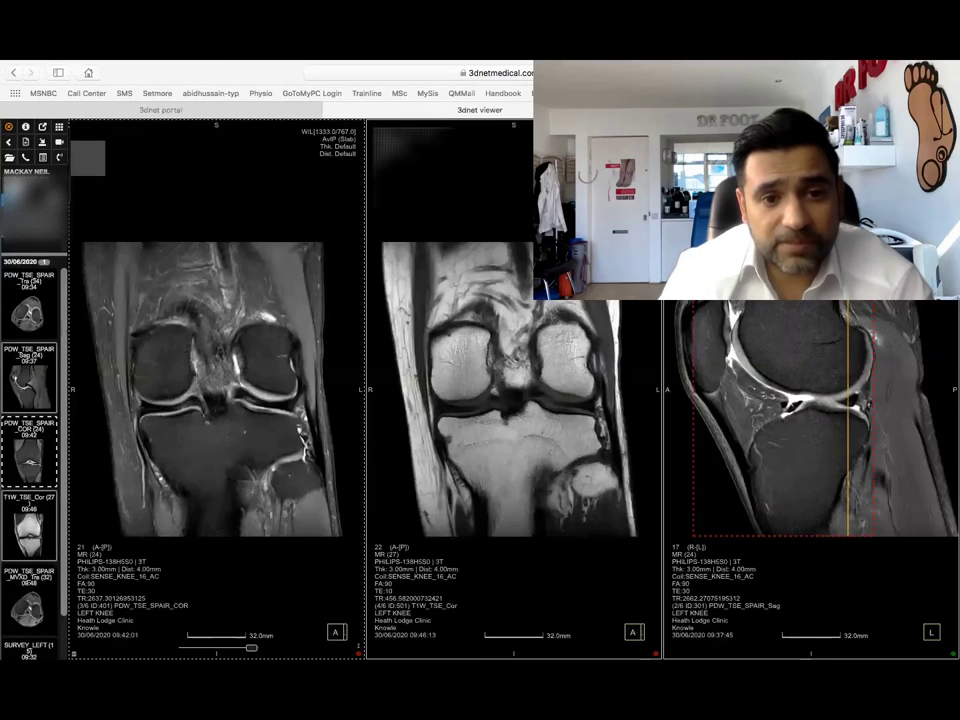
scroll(297, 334, down, 1)
scroll(308, 262, down, 1)
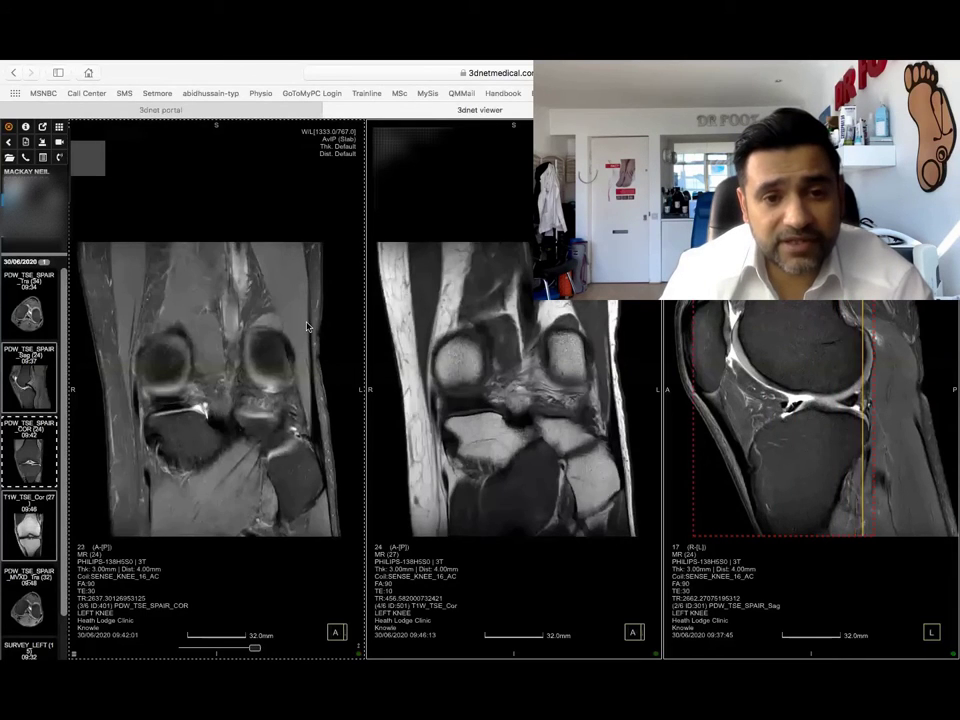
scroll(308, 320, down, 1)
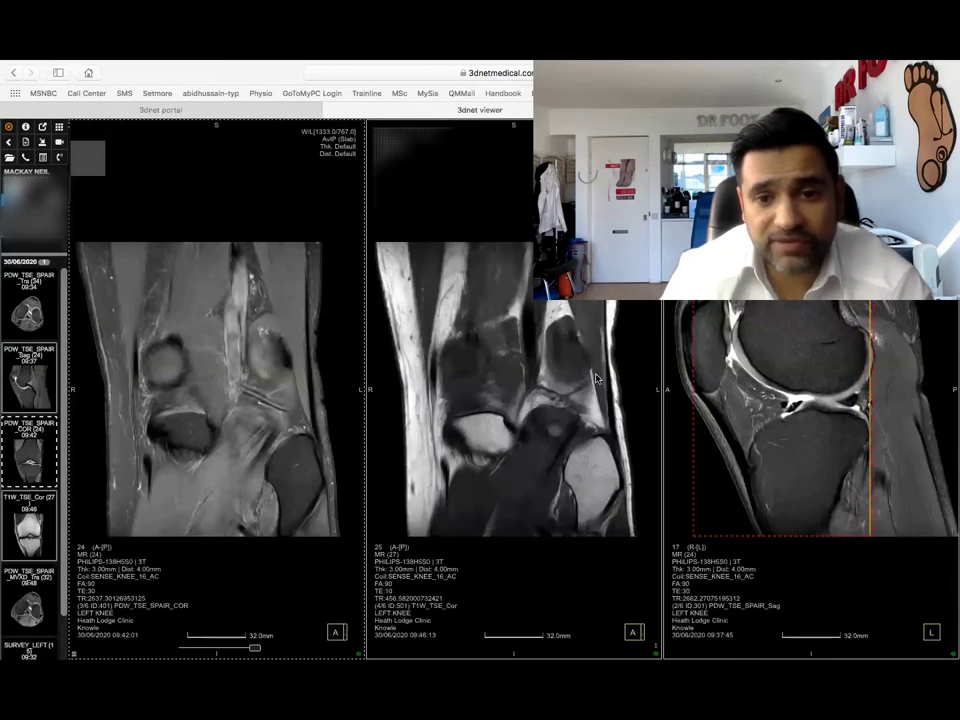
scroll(594, 395, down, 2)
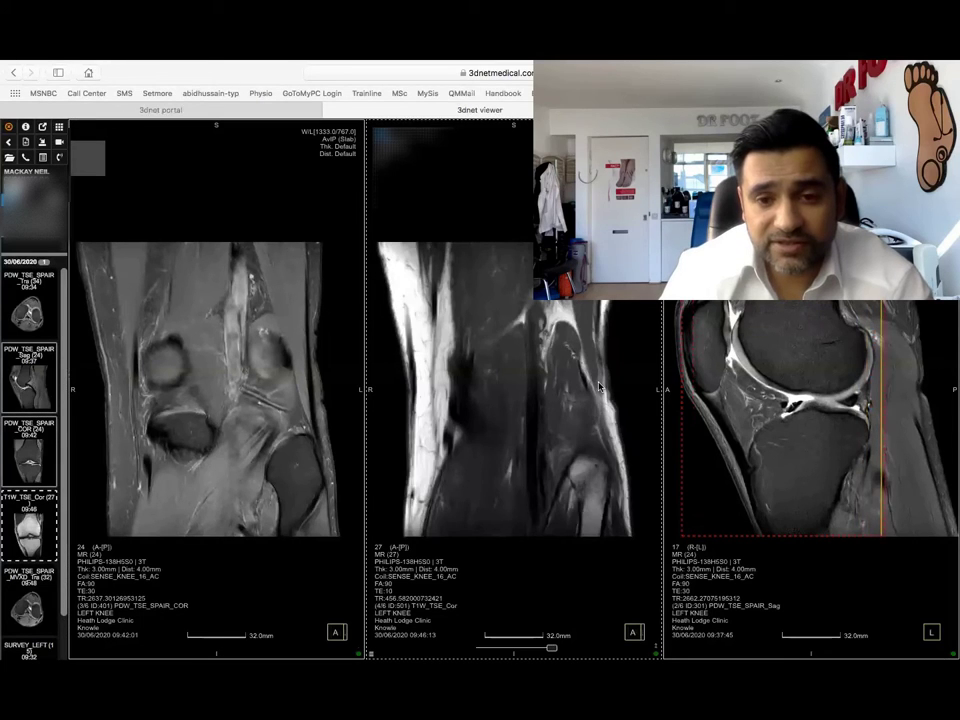
scroll(597, 395, up, 1)
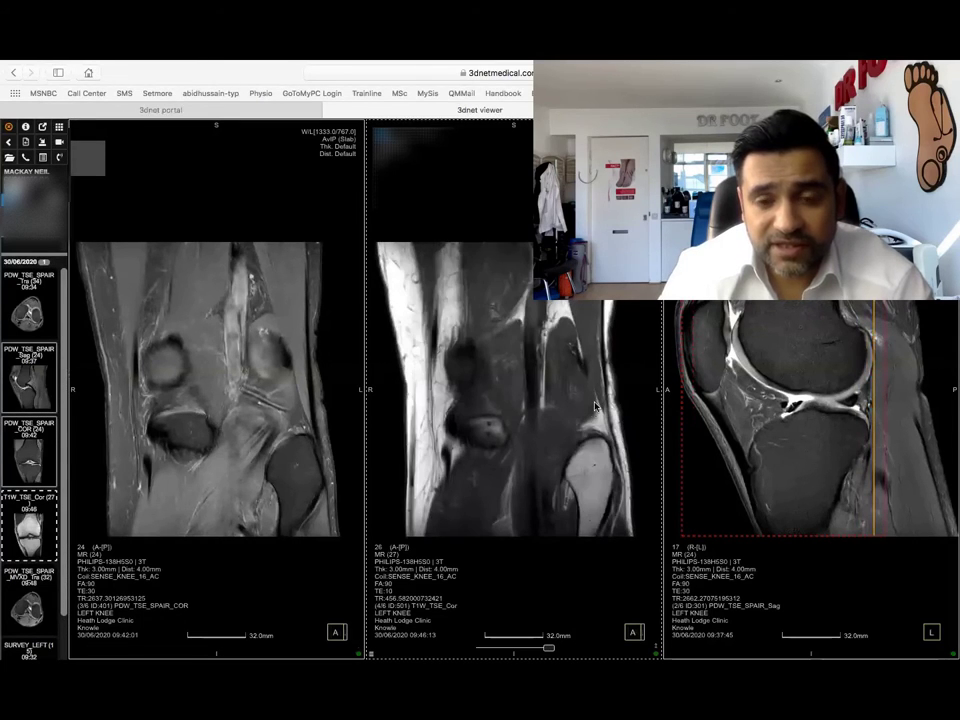
scroll(580, 415, down, 1)
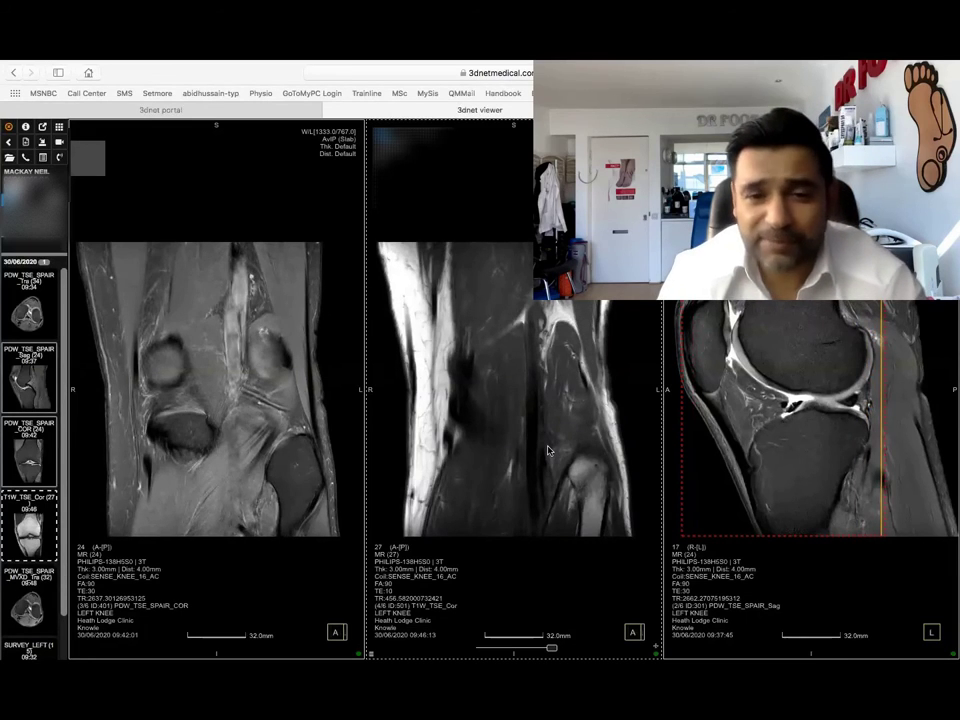
scroll(550, 452, up, 1)
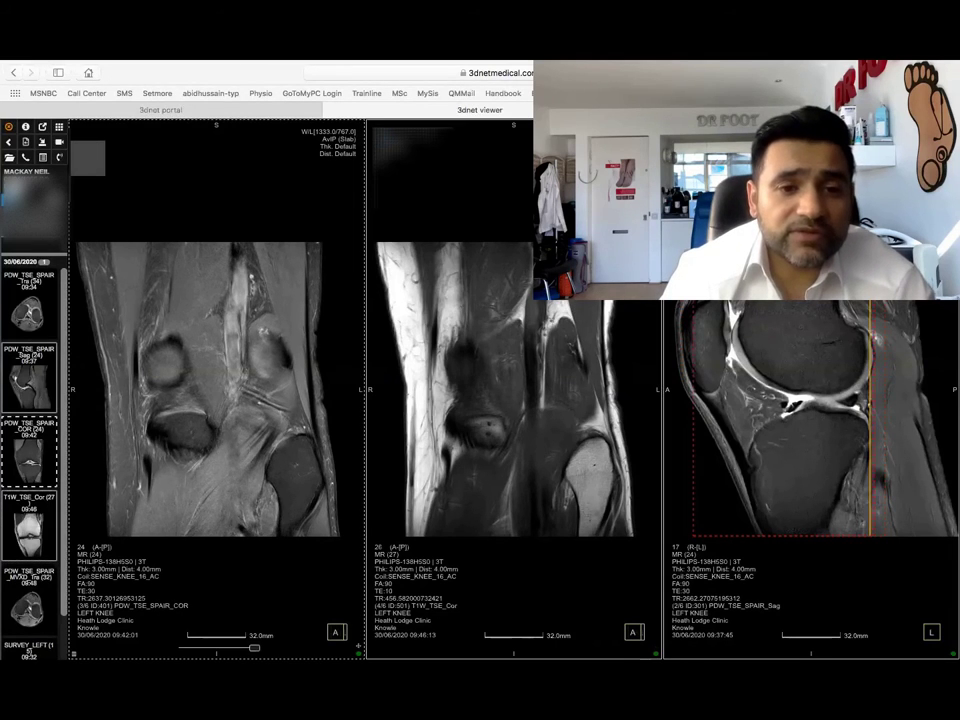
scroll(170, 445, down, 3)
Page the linked coronal series through the knee joint to slice 13.
scroll(170, 445, down, 3)
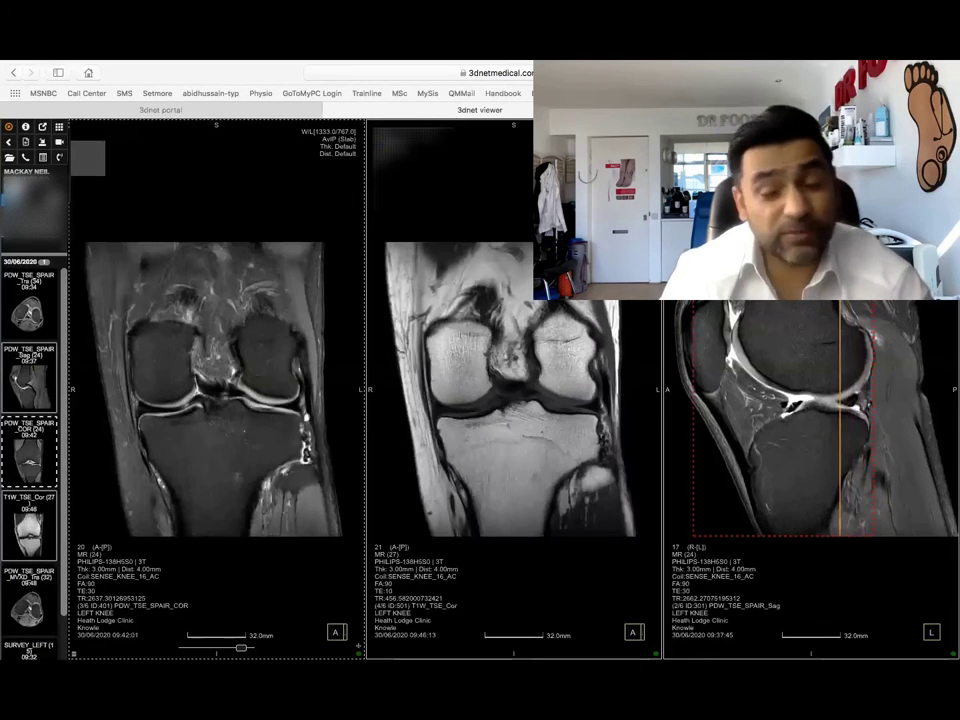
scroll(236, 367, down, 1)
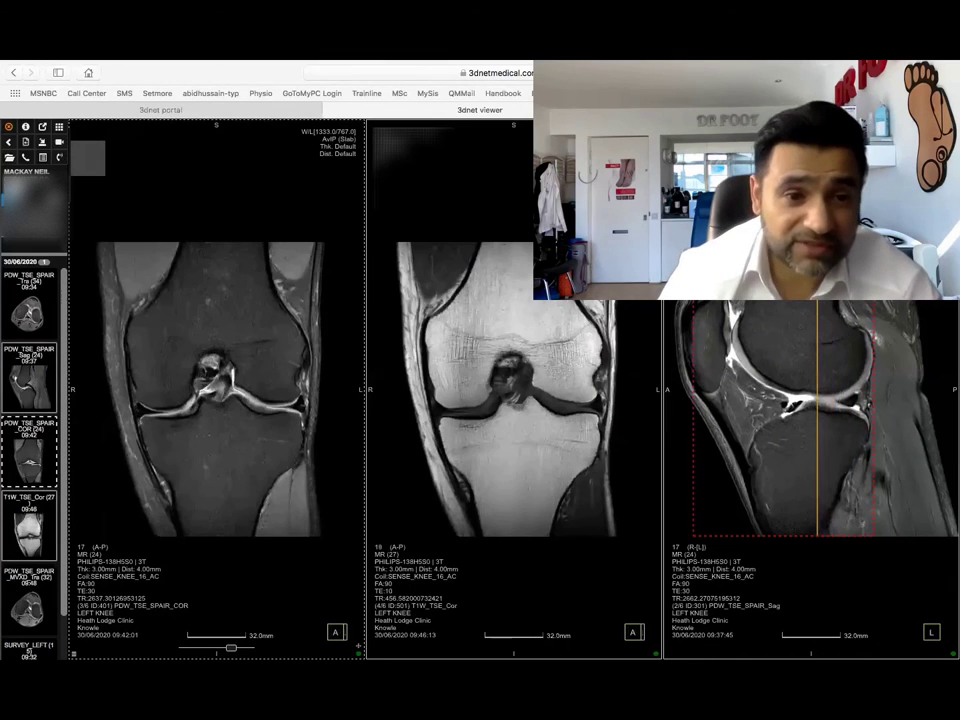
scroll(236, 367, down, 2)
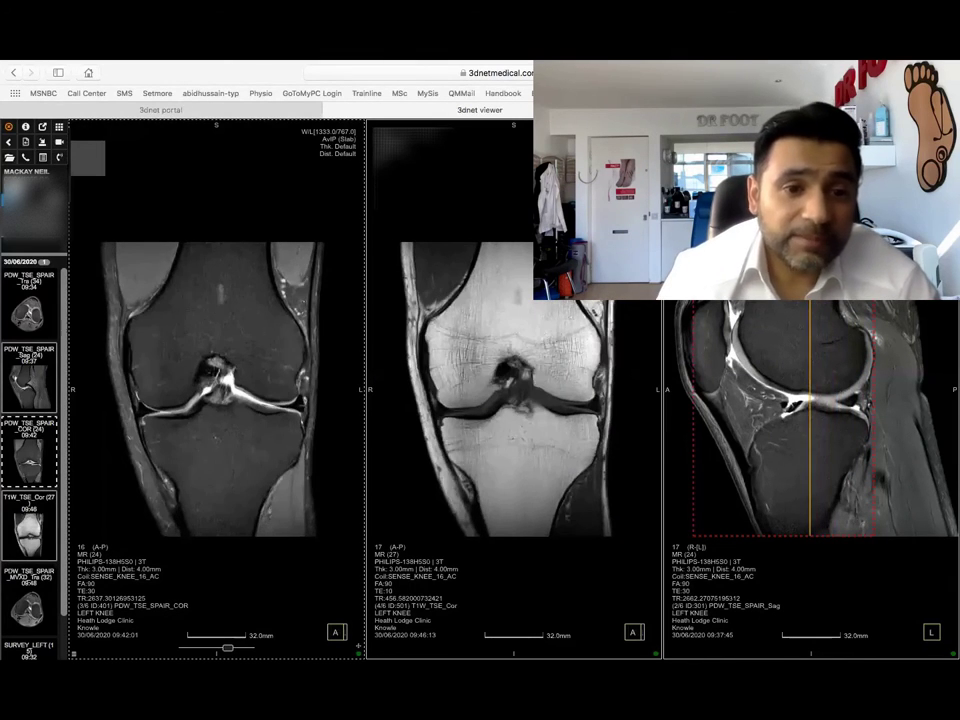
scroll(215, 390, down, 4)
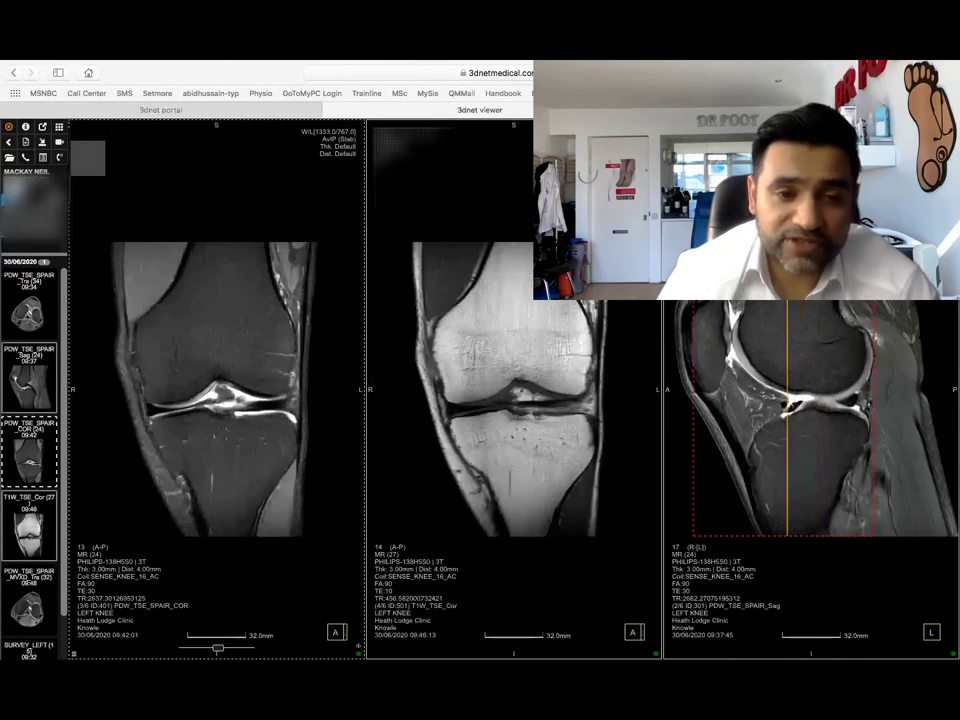
scroll(215, 390, up, 2)
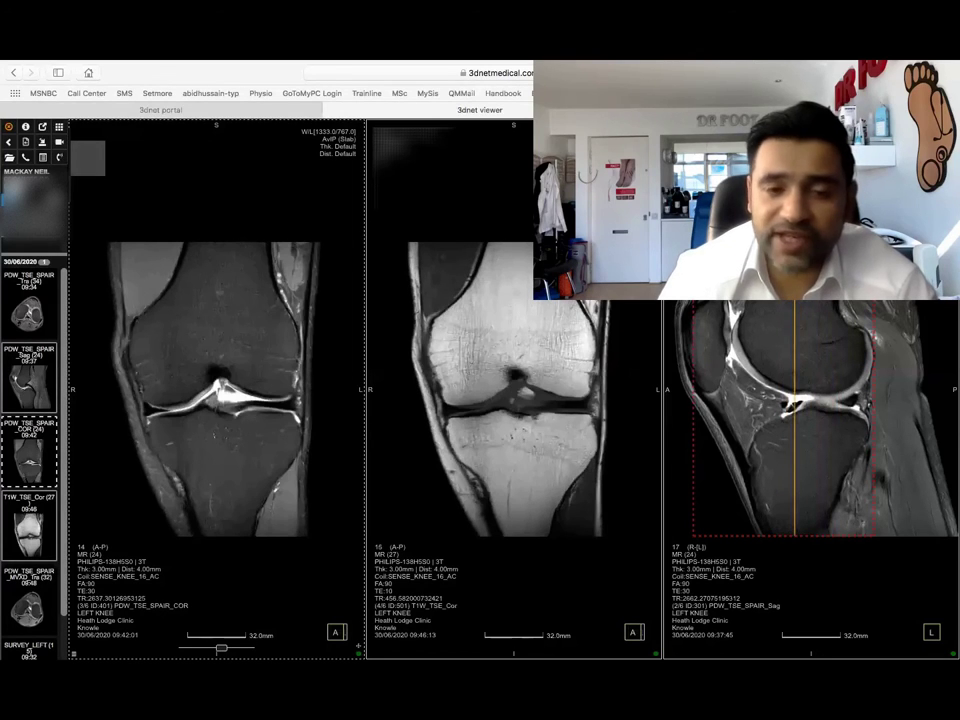
scroll(215, 390, up, 1)
scroll(215, 390, down, 3)
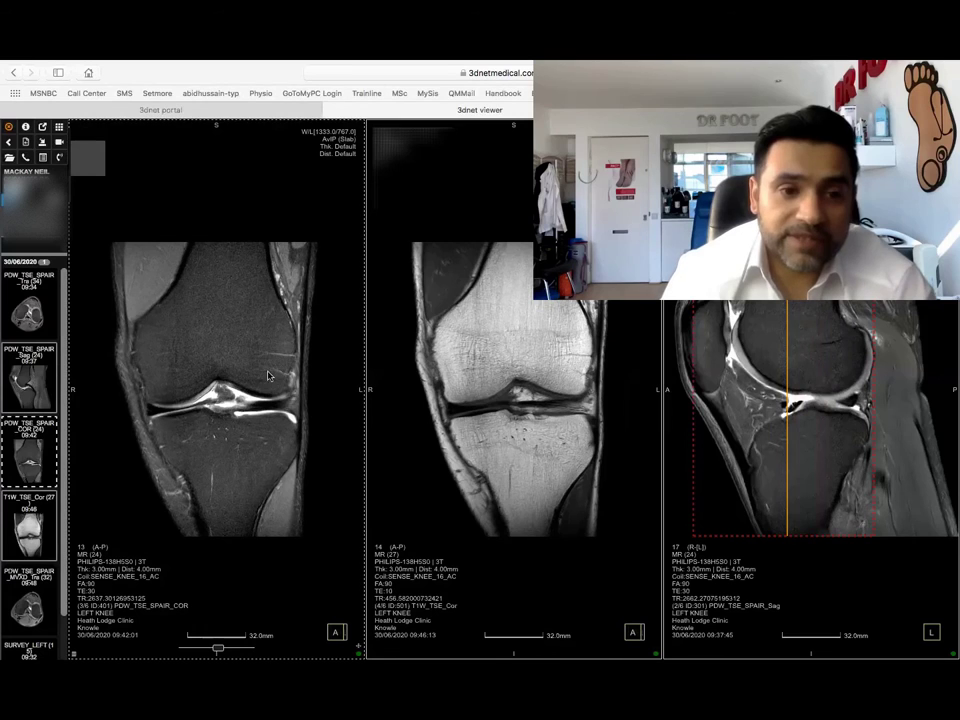
Bring the coronal series to slices 22 and 23 and bring up the tool palette.
scroll(122, 305, down, 1)
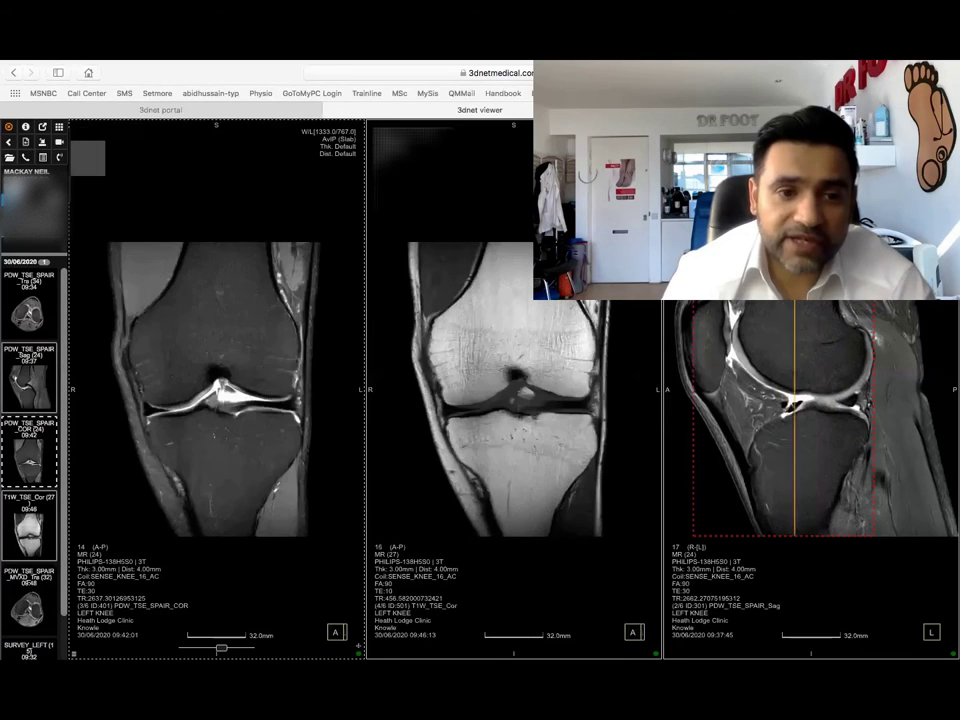
scroll(122, 308, down, 1)
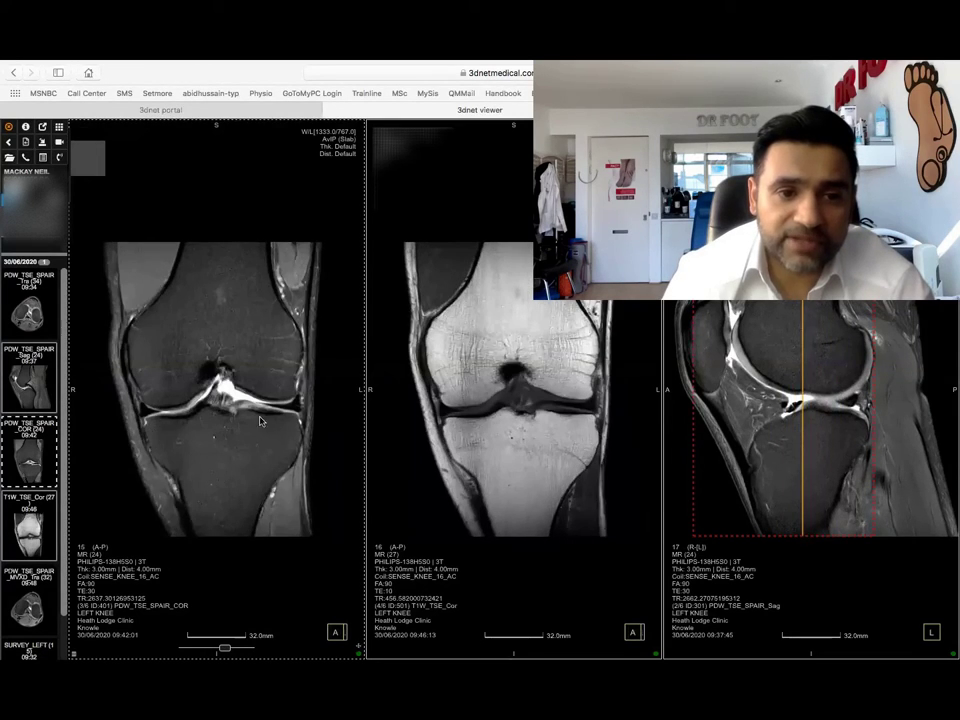
scroll(156, 416, down, 4)
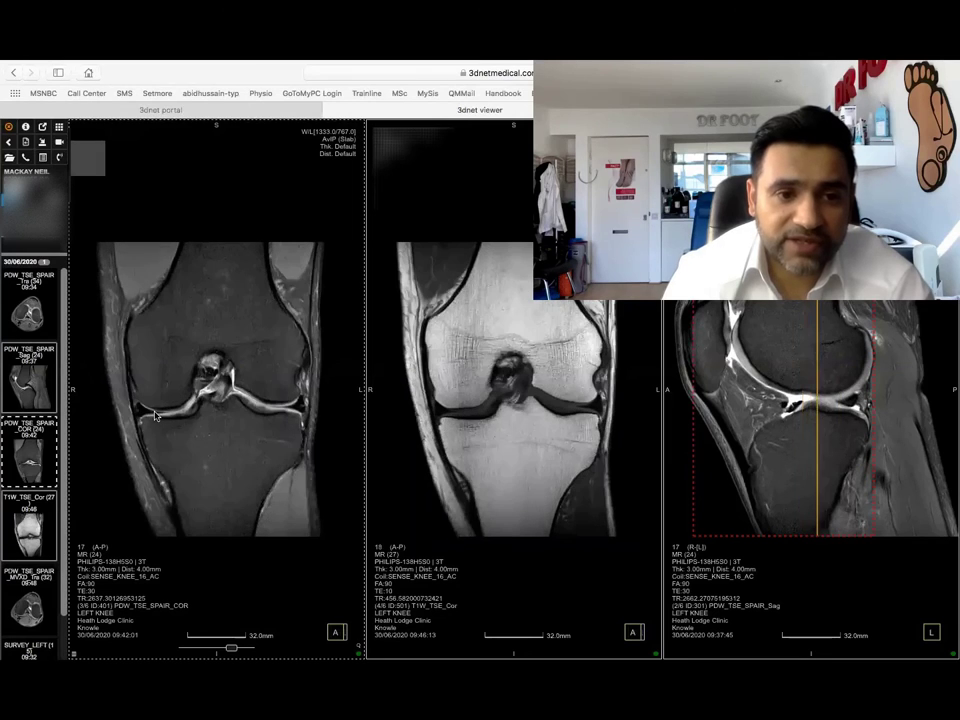
scroll(160, 414, down, 2)
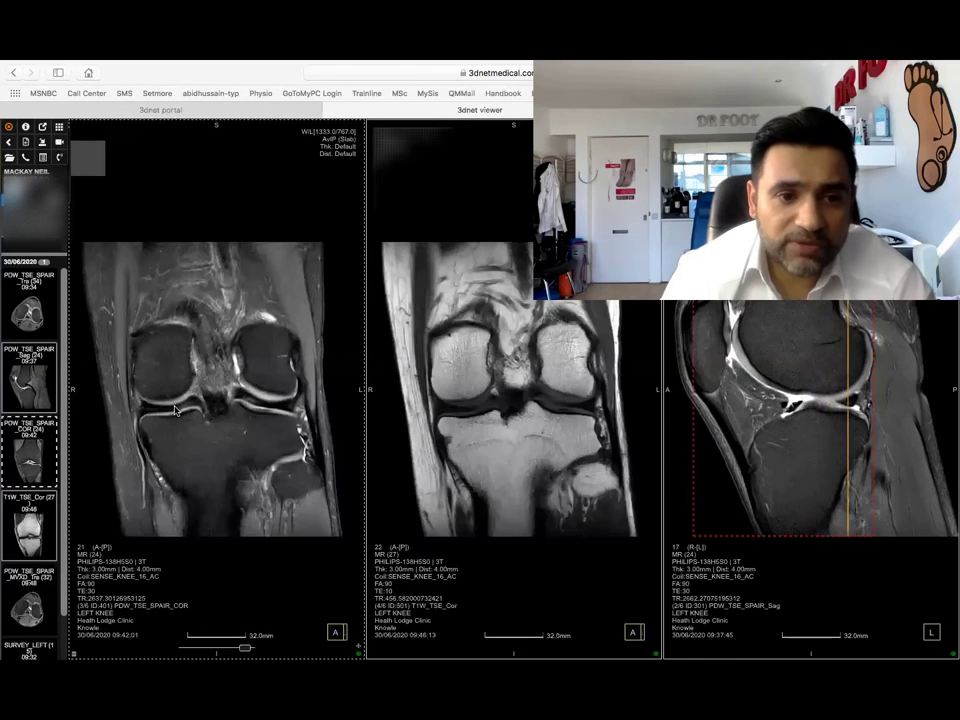
scroll(178, 414, down, 1)
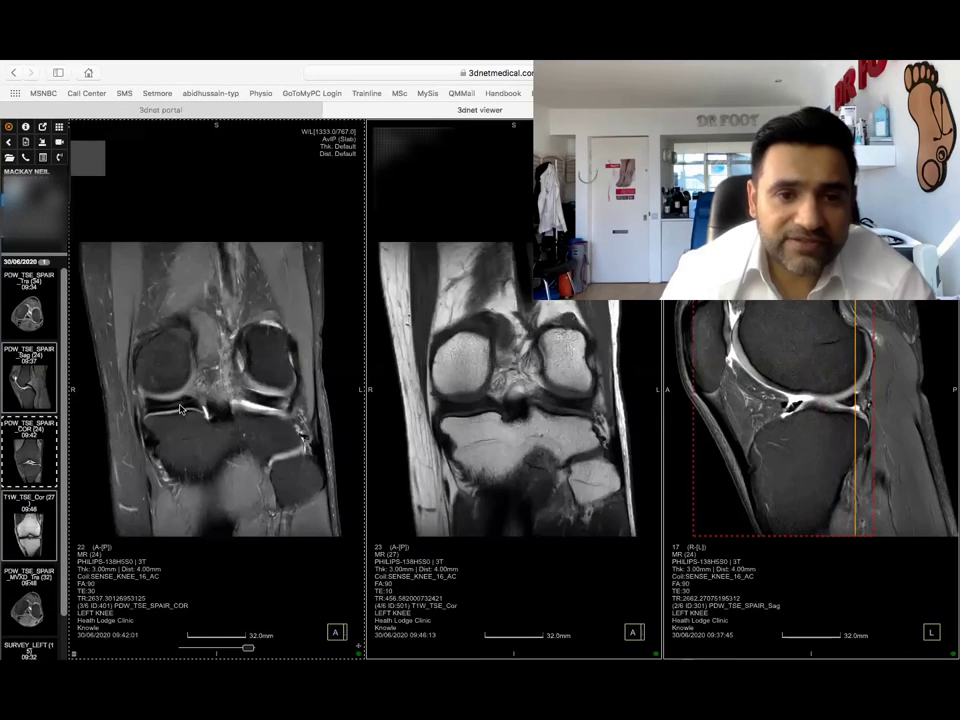
right_click(180, 410)
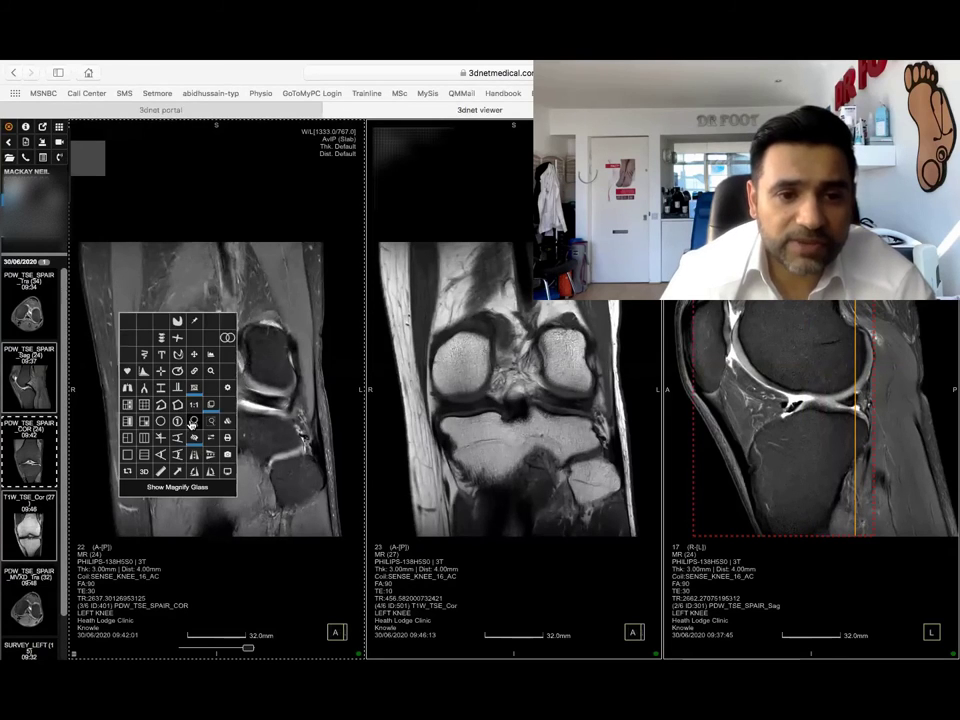
Inspect part of coronal slice 22 with the x2.0 Magnify Glass, then switch it off.
click(189, 420)
mouse_move(155, 427)
mouse_down()
mouse_move(137, 425)
mouse_move(155, 428)
mouse_up()
right_click(158, 425)
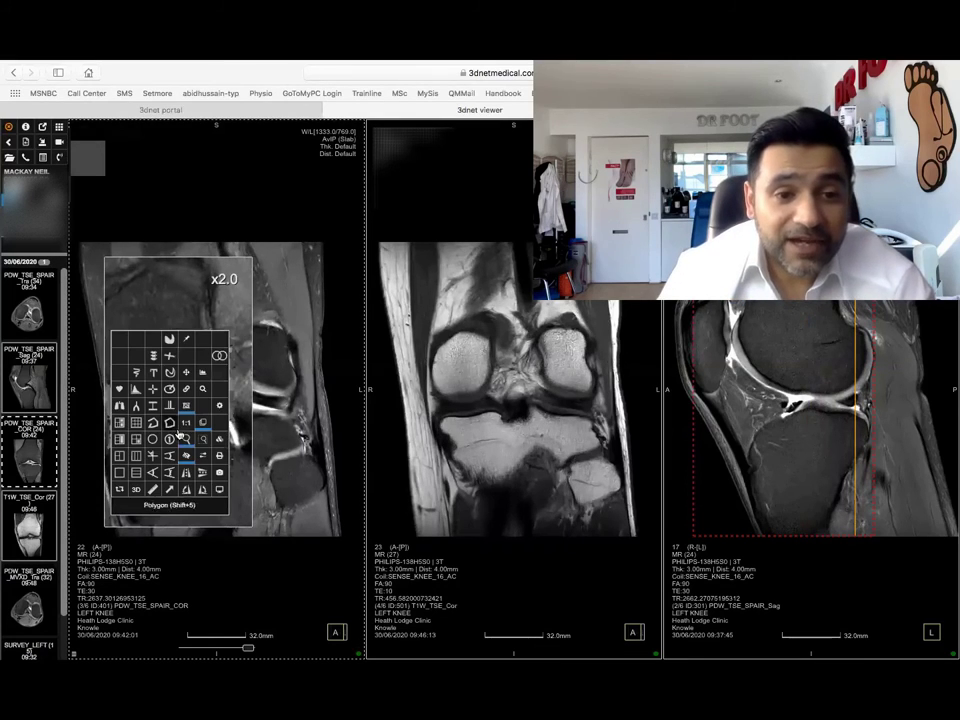
click(189, 420)
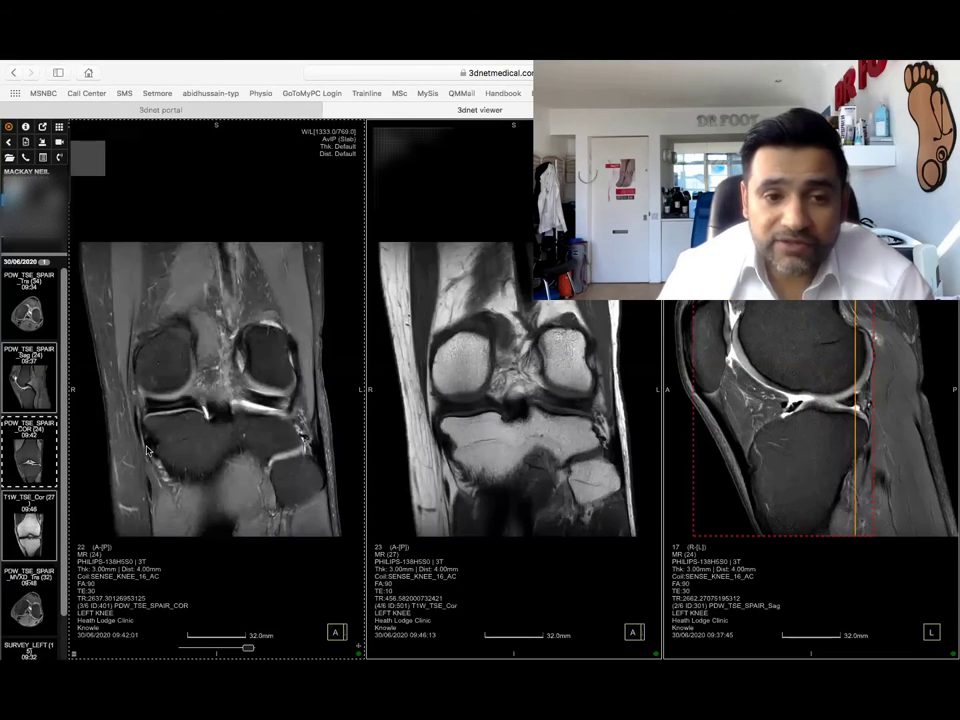